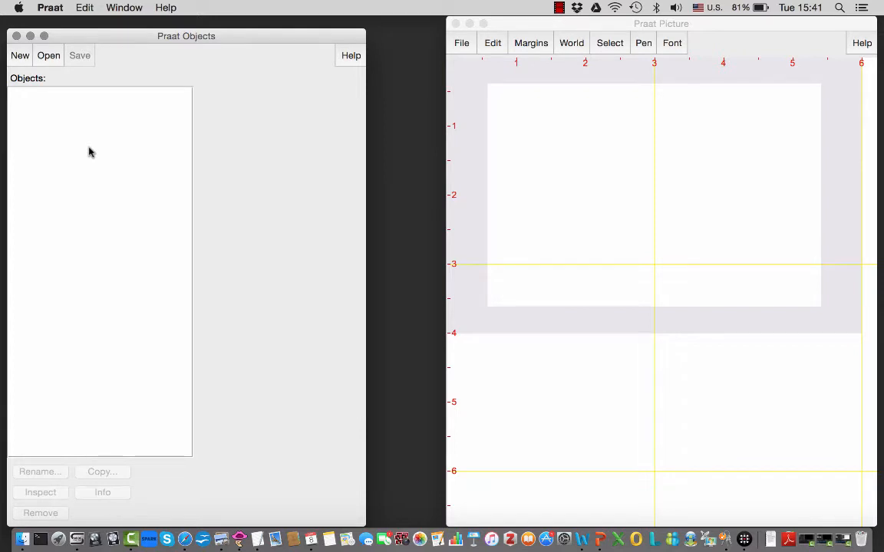
- Read 000-1.wav from the audio folder and open the sound for viewing and editing
{"action": "left_click", "coordinate": [45, 62]}
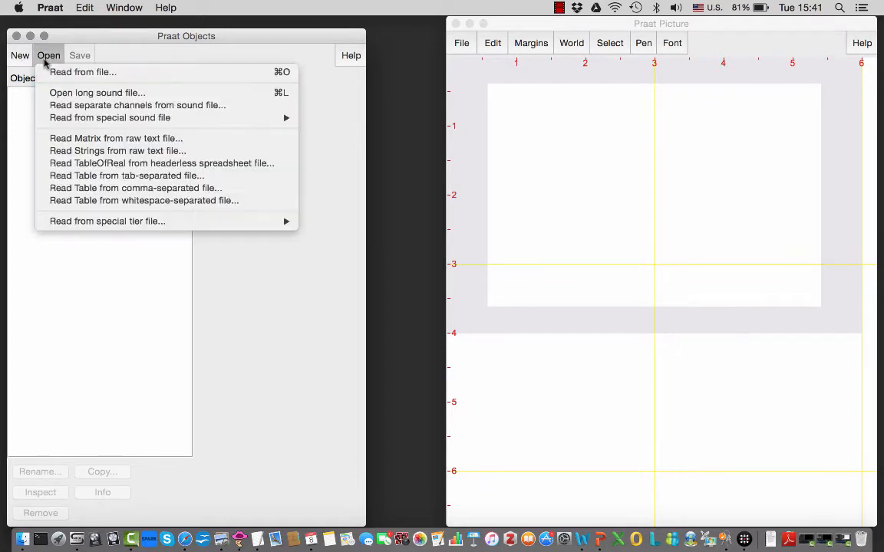
{"action": "left_click", "coordinate": [49, 73]}
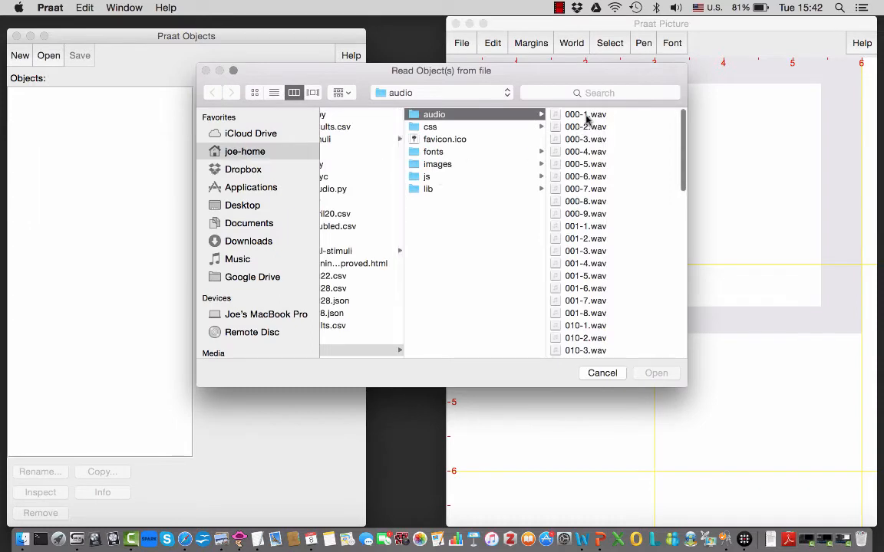
{"action": "left_click", "coordinate": [587, 116]}
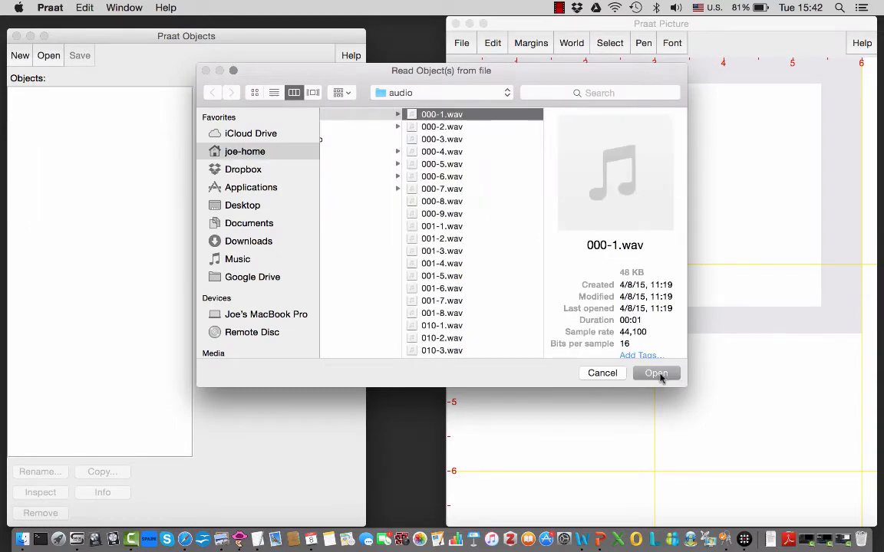
{"action": "left_click", "coordinate": [657, 373]}
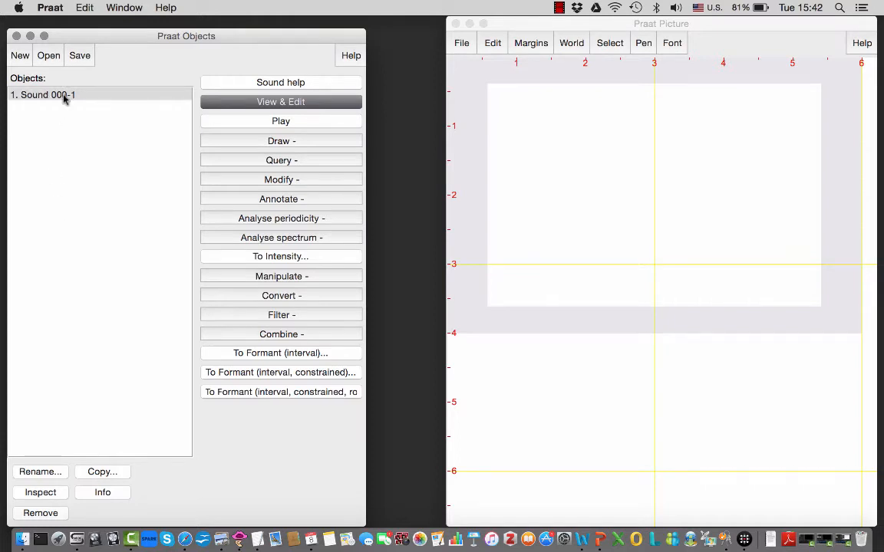
{"action": "left_click", "coordinate": [246, 105]}
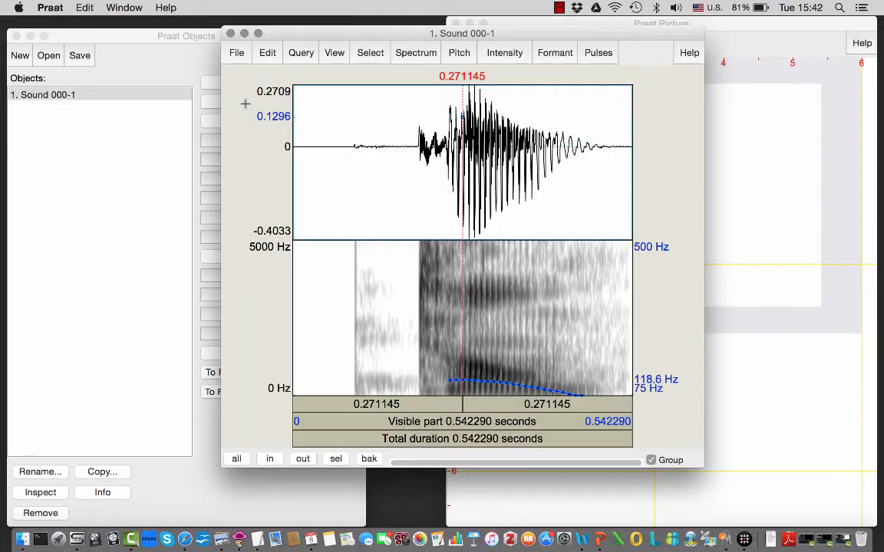
- Play the whole 000-1 sound, and play it again from a cursor placed at about 0.035 s
{"action": "left_click", "coordinate": [443, 440]}
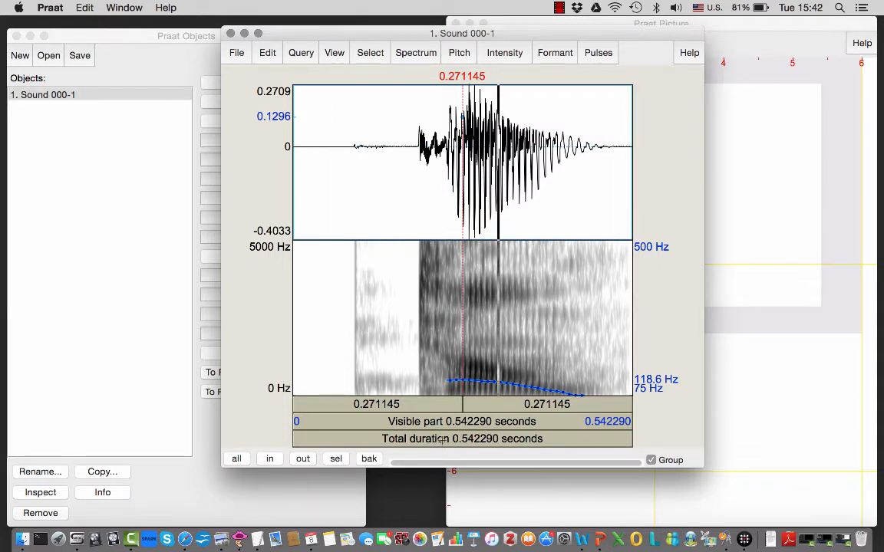
{"action": "left_click", "coordinate": [442, 440]}
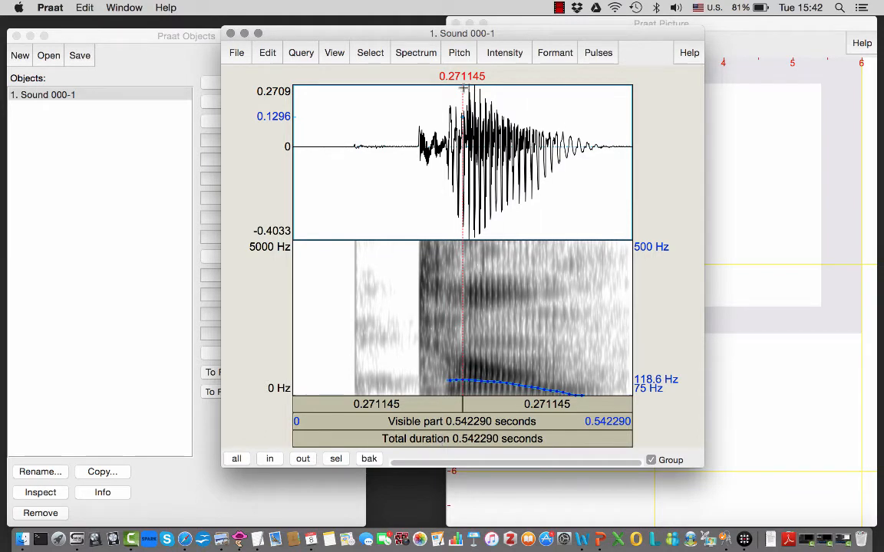
{"action": "left_click", "coordinate": [361, 100]}
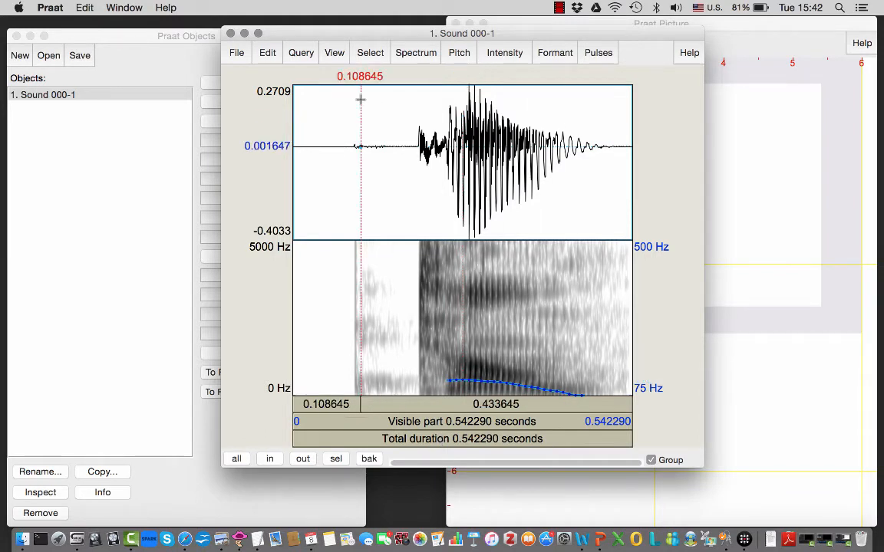
{"action": "left_click", "coordinate": [315, 124]}
{"action": "key", "text": "Tab"}
{"action": "key", "text": "Tab"}
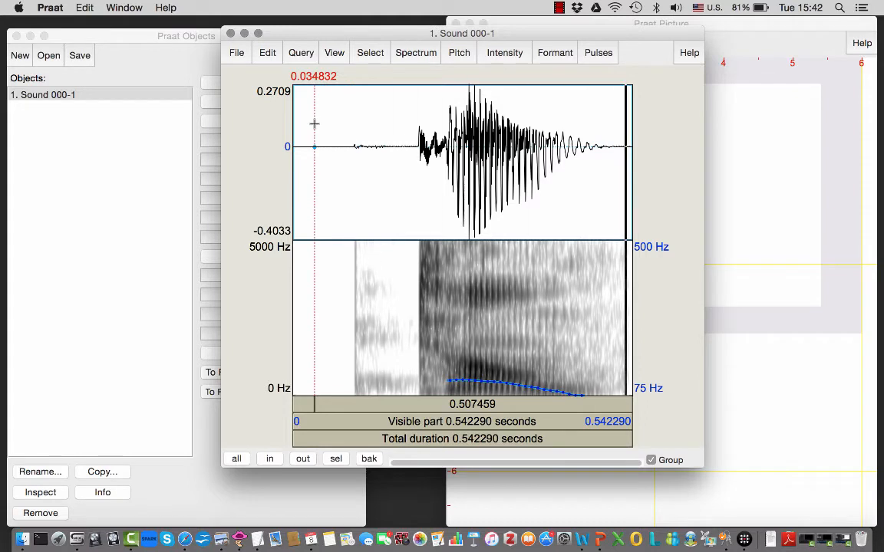
- Select the stretch from about 0.069 to 0.244 s, play it, and close the sound editor
{"action": "left_click_drag", "start_coordinate": [335, 122], "coordinate": [445, 142]}
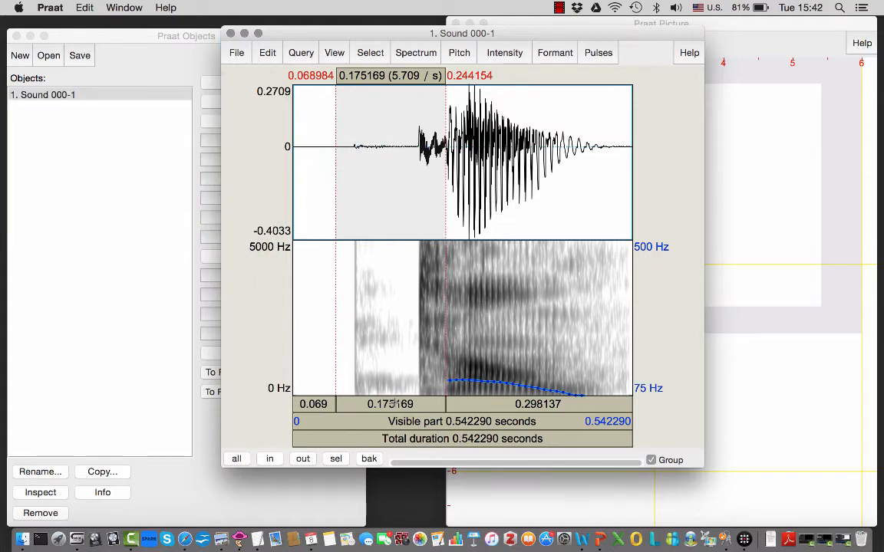
{"action": "left_click", "coordinate": [395, 404]}
{"action": "left_click", "coordinate": [394, 405]}
{"action": "key", "text": "super+w"}
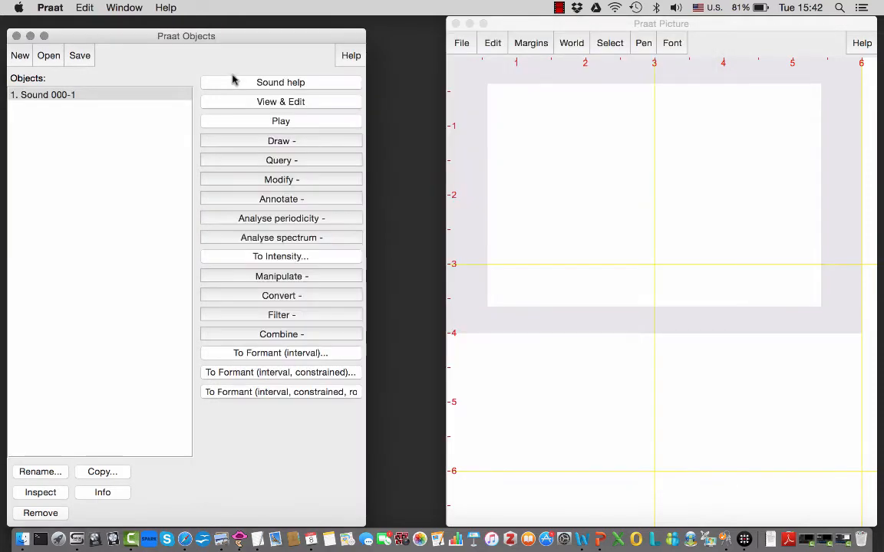
- Start recording a new mono sound at 44100 Hz from the built-in microphone input
{"action": "left_click", "coordinate": [17, 56]}
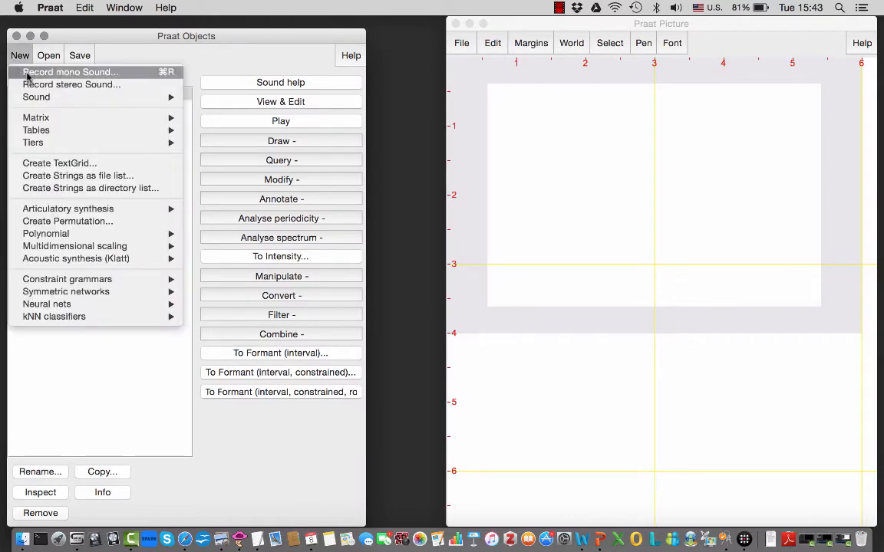
{"action": "left_click", "coordinate": [27, 72]}
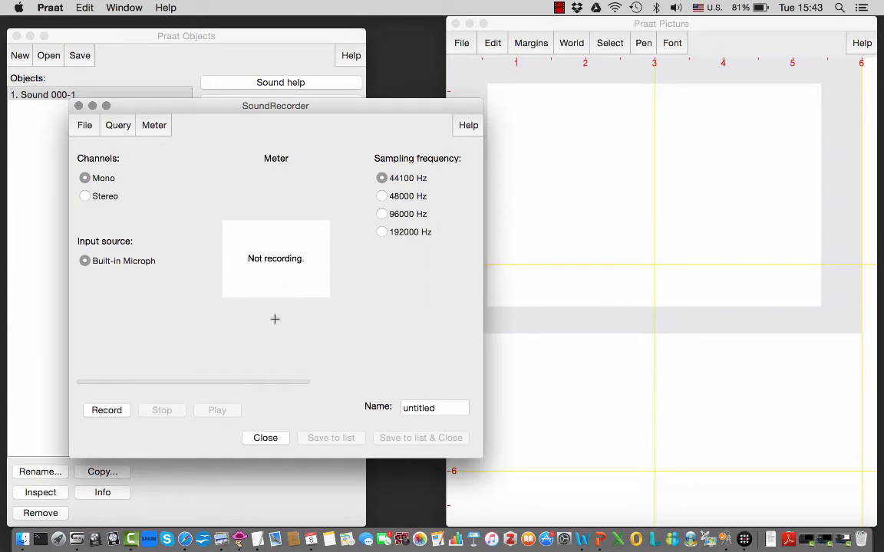
{"action": "left_click", "coordinate": [106, 411]}
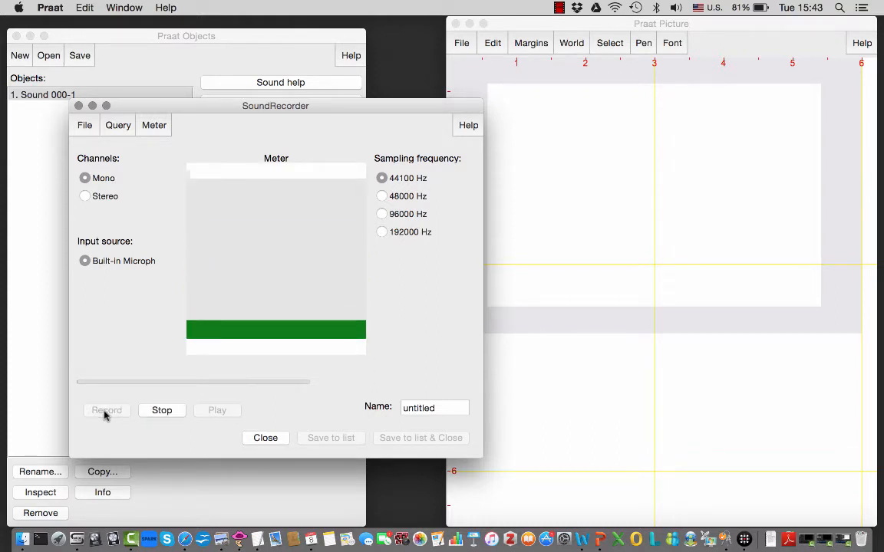
- In the Mac's sound input settings, test the microphone's input volume at 100% and bring it back down to about two thirds
{"action": "left_click", "coordinate": [19, 8]}
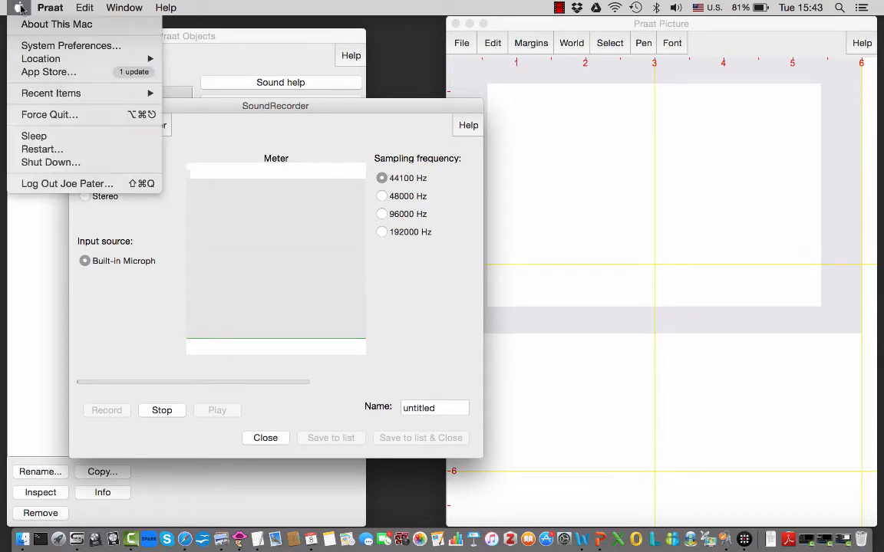
{"action": "left_click", "coordinate": [27, 45]}
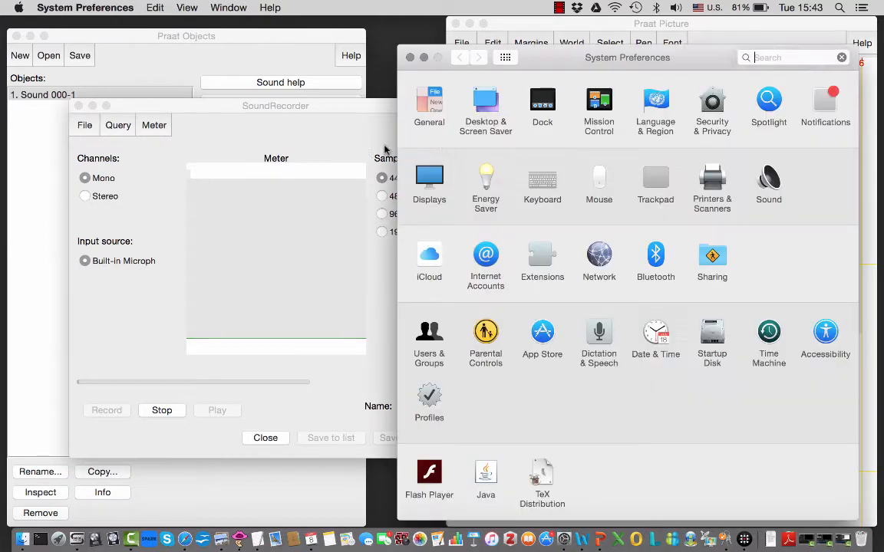
{"action": "left_click", "coordinate": [769, 187]}
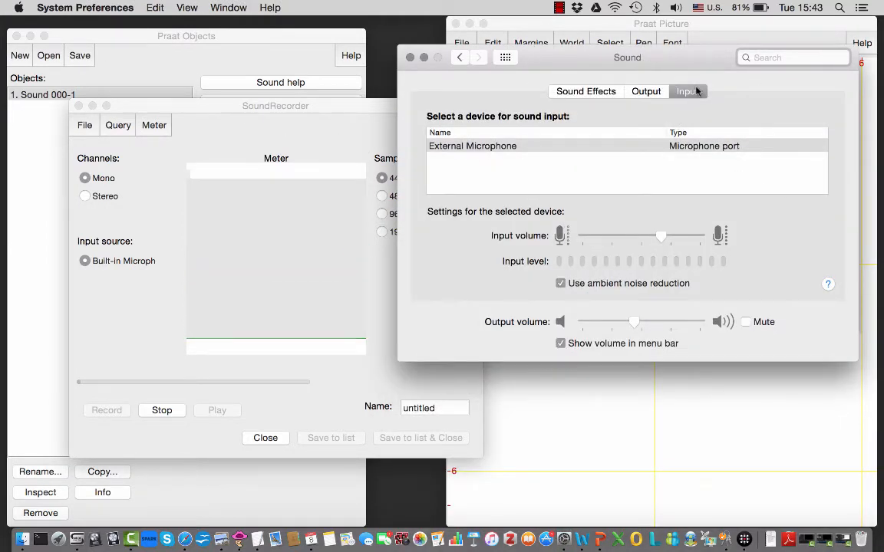
{"action": "left_click_drag", "start_coordinate": [664, 238], "coordinate": [707, 237]}
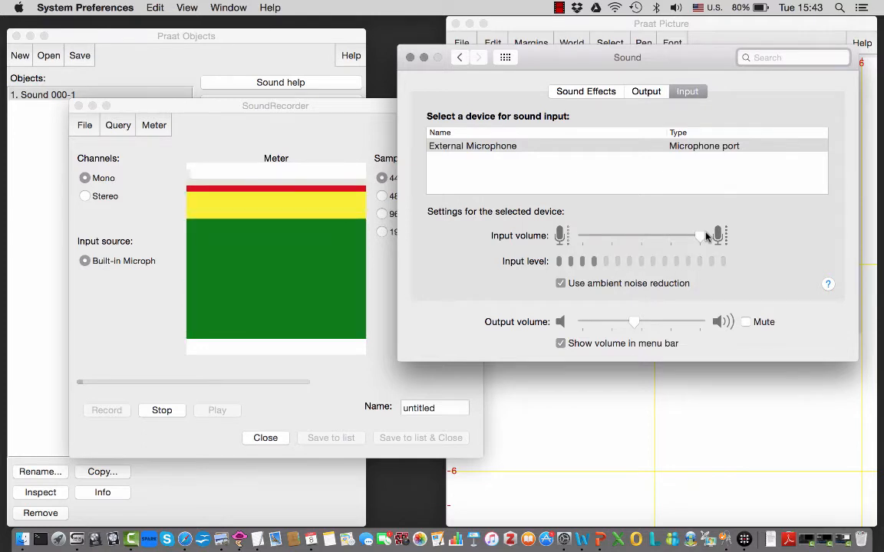
{"action": "mouse_move", "coordinate": [707, 237]}
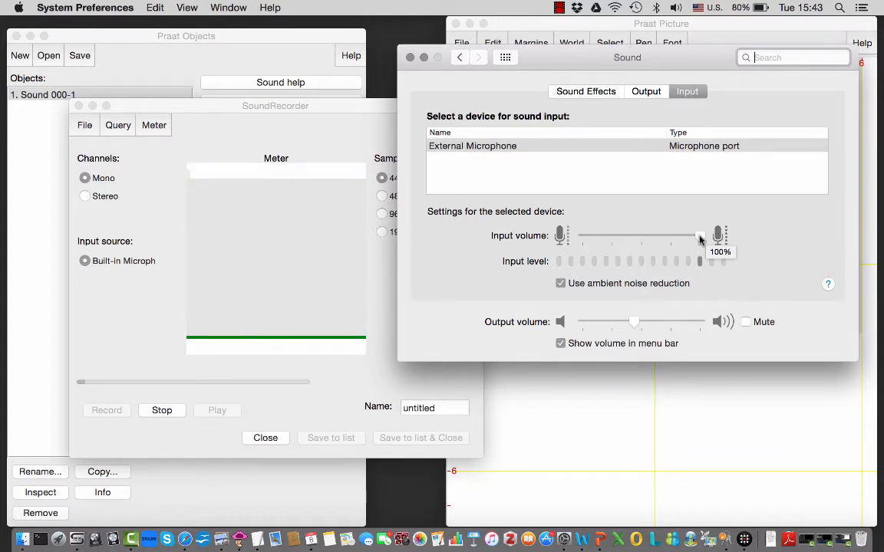
{"action": "left_click_drag", "start_coordinate": [700, 238], "coordinate": [650, 243]}
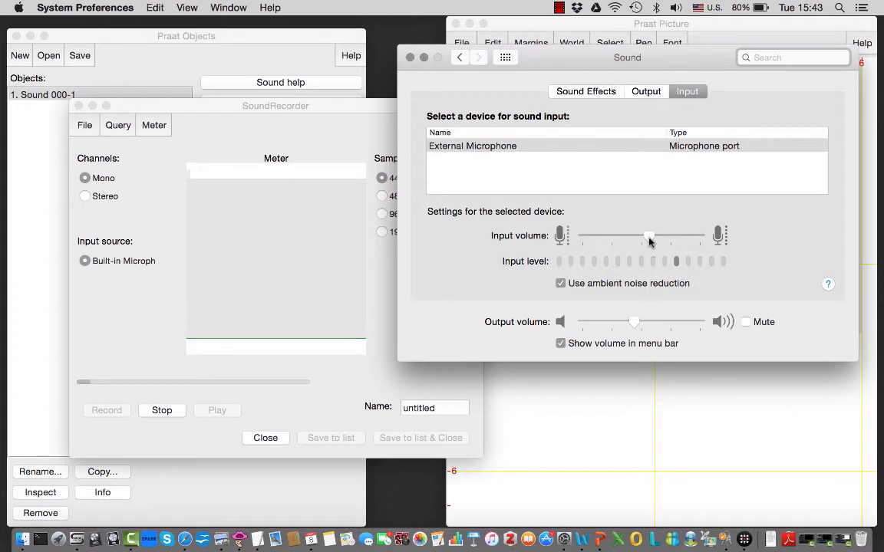
{"action": "left_click_drag", "start_coordinate": [650, 242], "coordinate": [663, 243]}
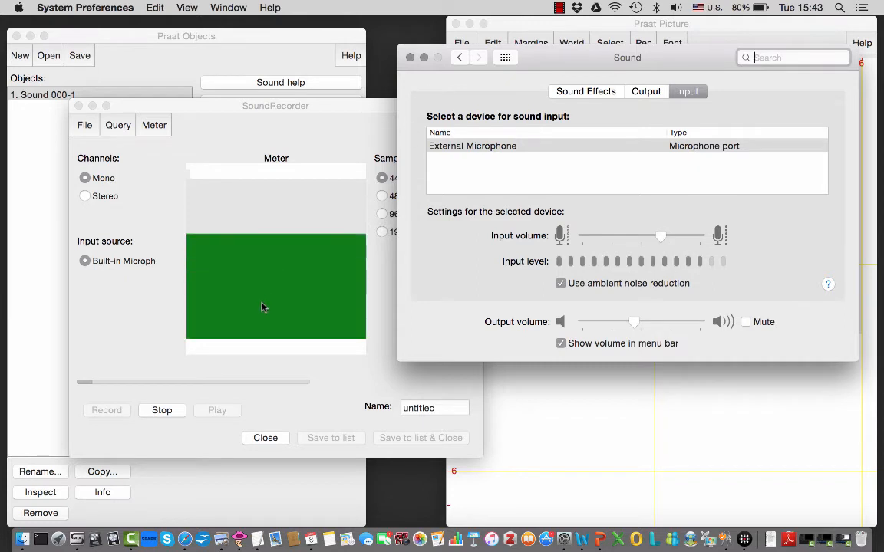
- Stop the recording, save it to the object list as untitled while closing the recorder, and open it for viewing and editing
{"action": "left_click", "coordinate": [162, 412]}
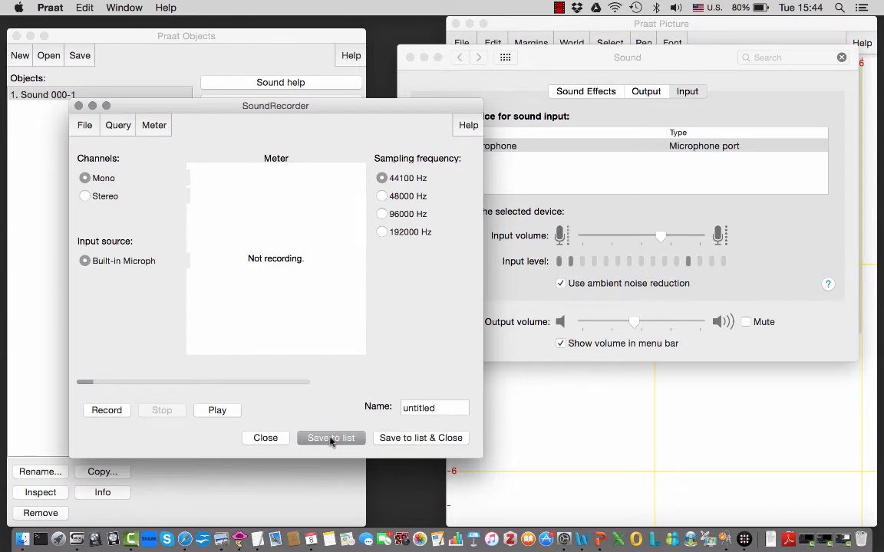
{"action": "left_click", "coordinate": [399, 441]}
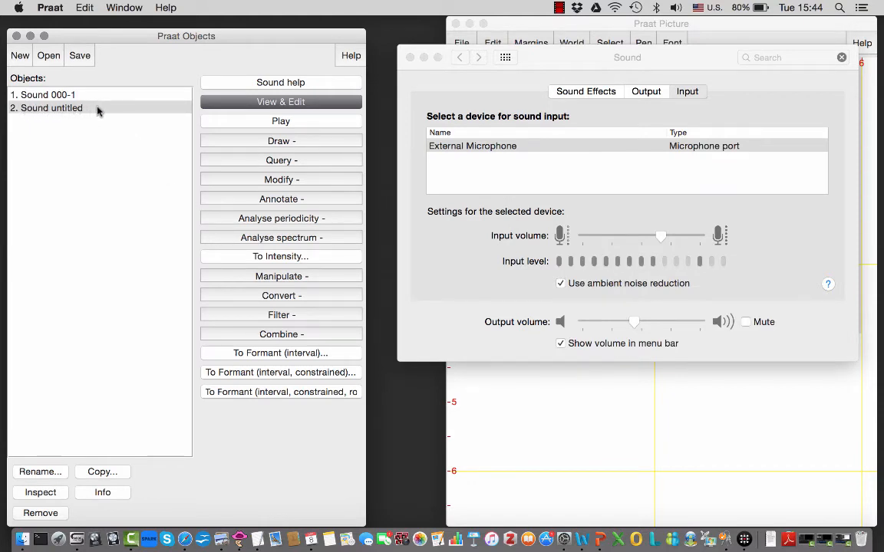
{"action": "left_click", "coordinate": [266, 103]}
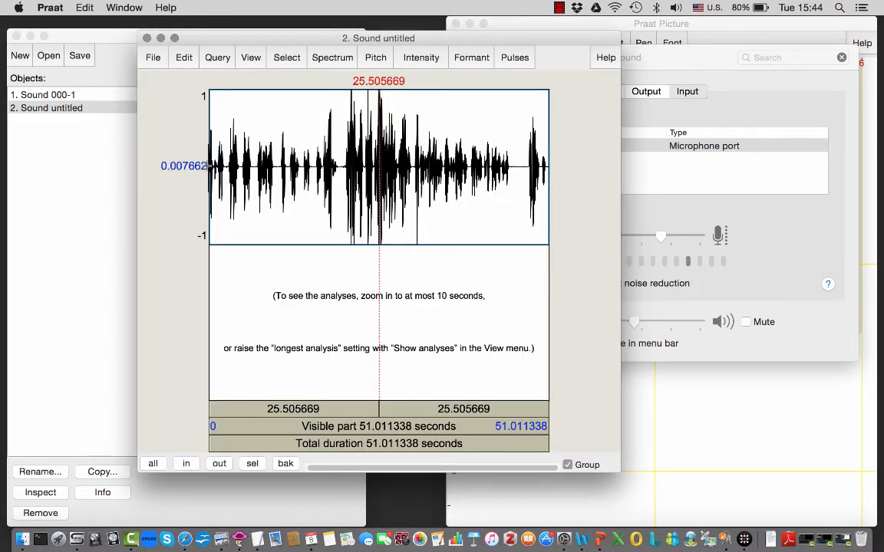
- Play the untitled recording from the start, interrupt it, resume from the cursor, and stop it again
{"action": "left_click", "coordinate": [275, 443]}
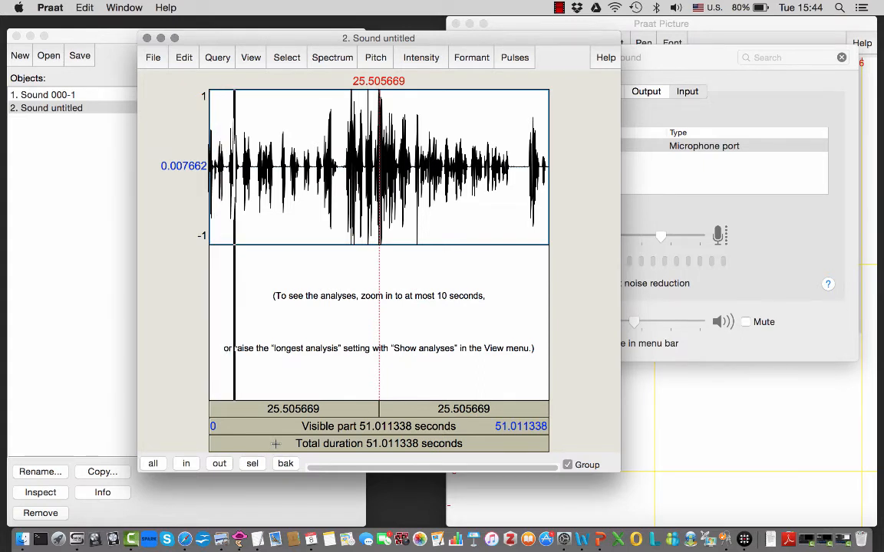
{"action": "key", "text": "Escape"}
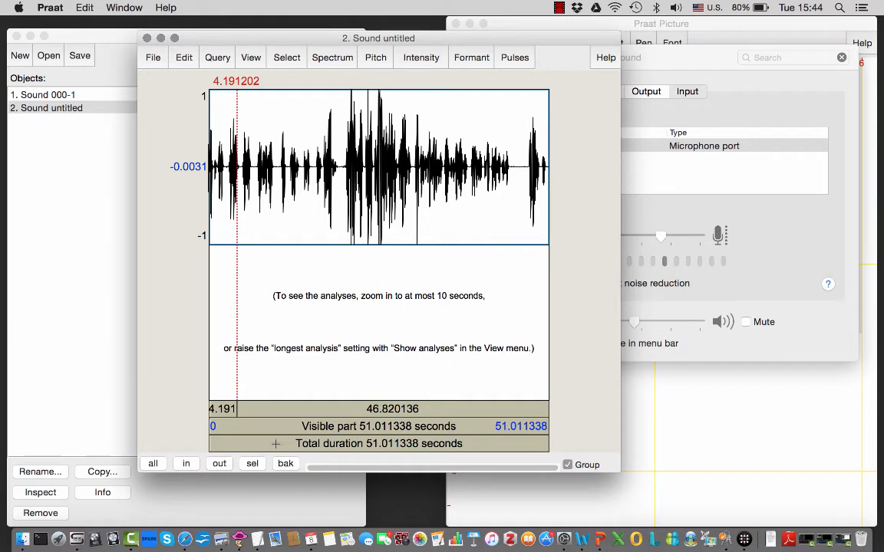
{"action": "key", "text": "Tab"}
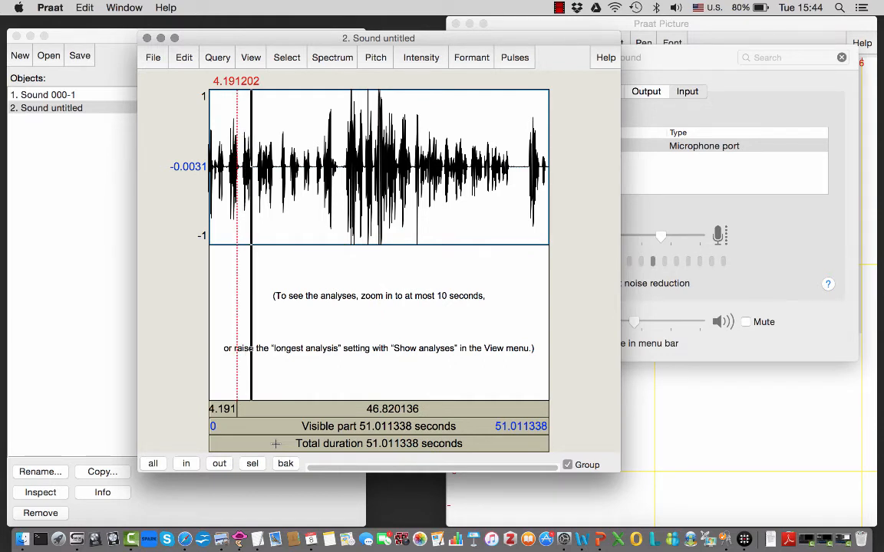
{"action": "key", "text": "Escape"}
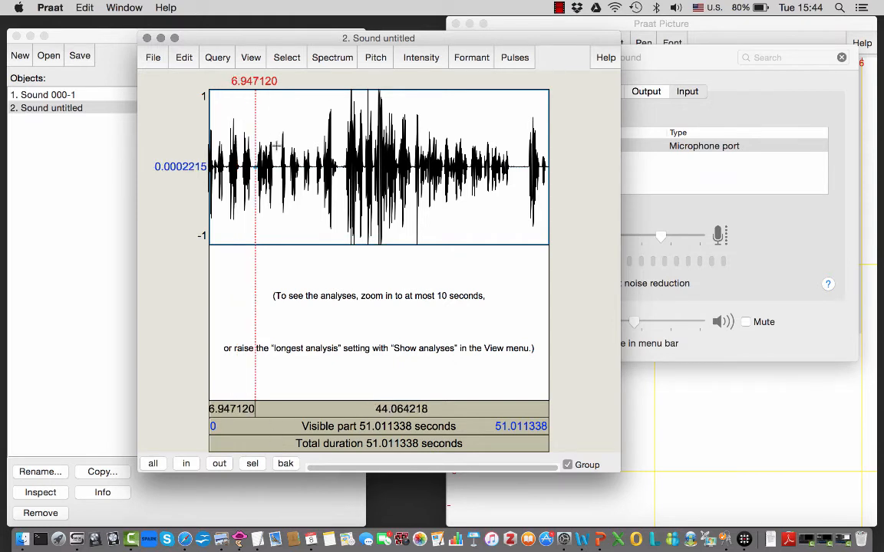
- Select the stretch from about 9.70 to 14.37 s, play it, and zoom to the selection
{"action": "left_click_drag", "start_coordinate": [274, 91], "coordinate": [305, 90]}
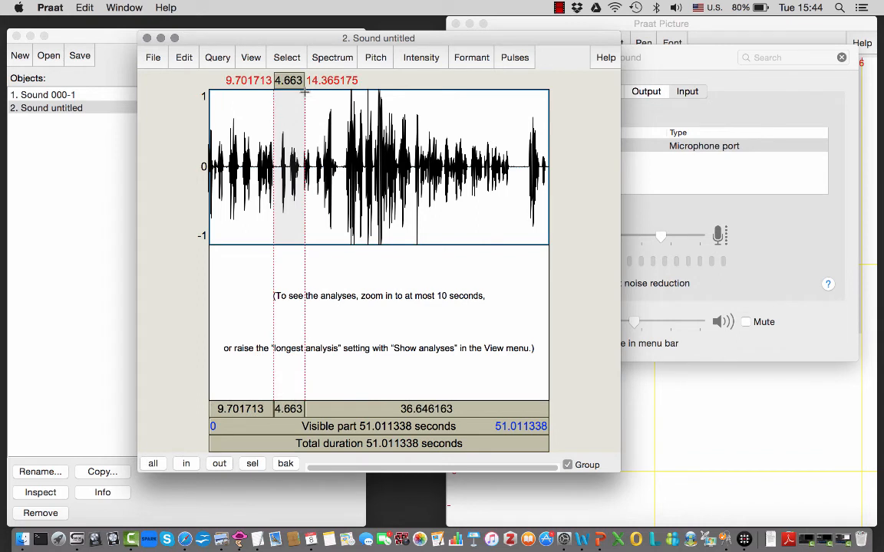
{"action": "key", "text": "Tab"}
{"action": "left_click", "coordinate": [287, 59]}
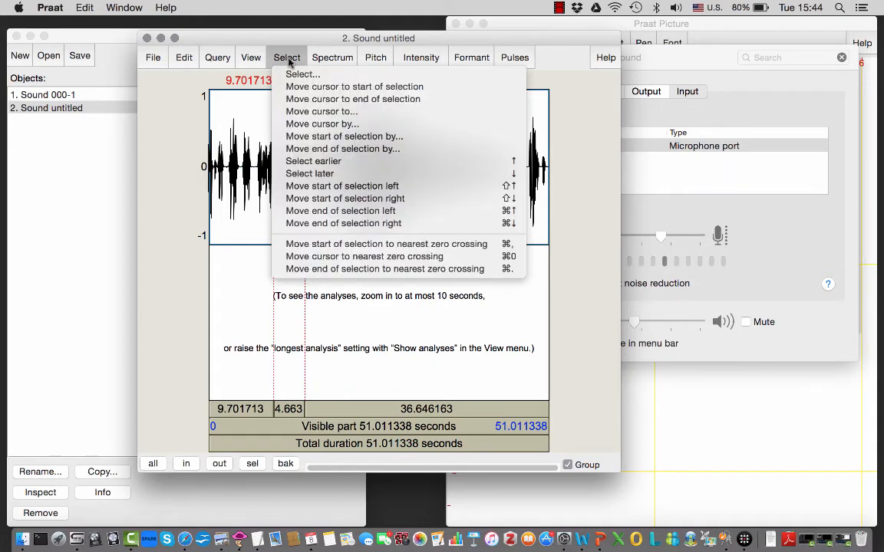
{"action": "left_click", "coordinate": [253, 59]}
{"action": "left_click", "coordinate": [252, 60]}
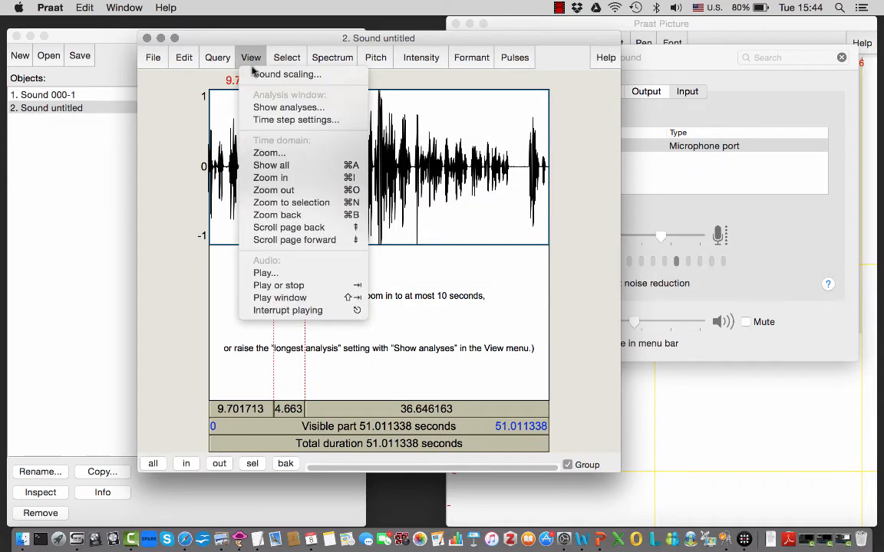
{"action": "left_click", "coordinate": [291, 203]}
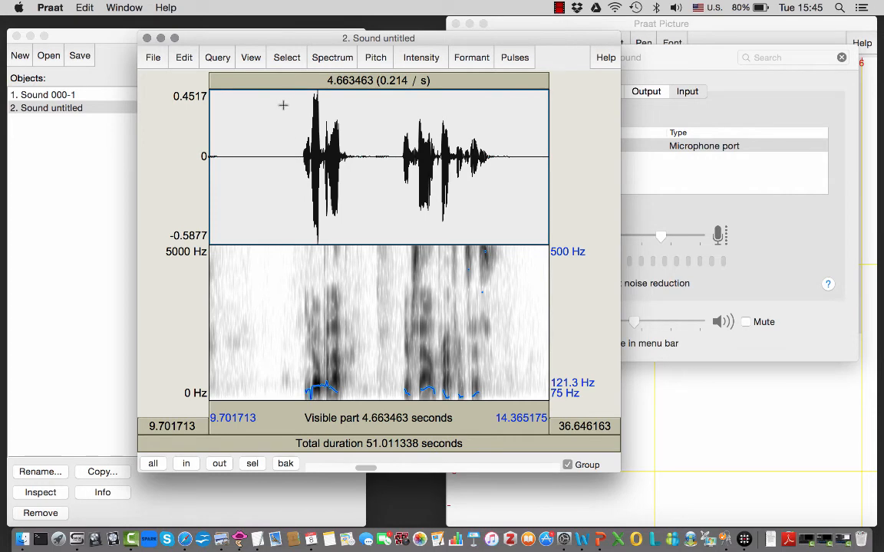
- Select the stretch from about 10.78 to 13.77 s, zoom to that selection, and play it
{"action": "left_click", "coordinate": [283, 106]}
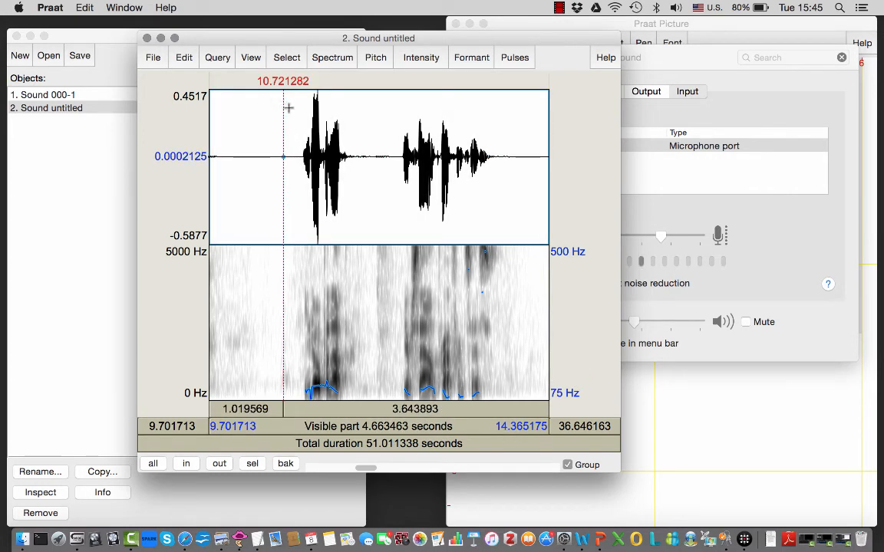
{"action": "left_click_drag", "start_coordinate": [289, 108], "coordinate": [506, 114]}
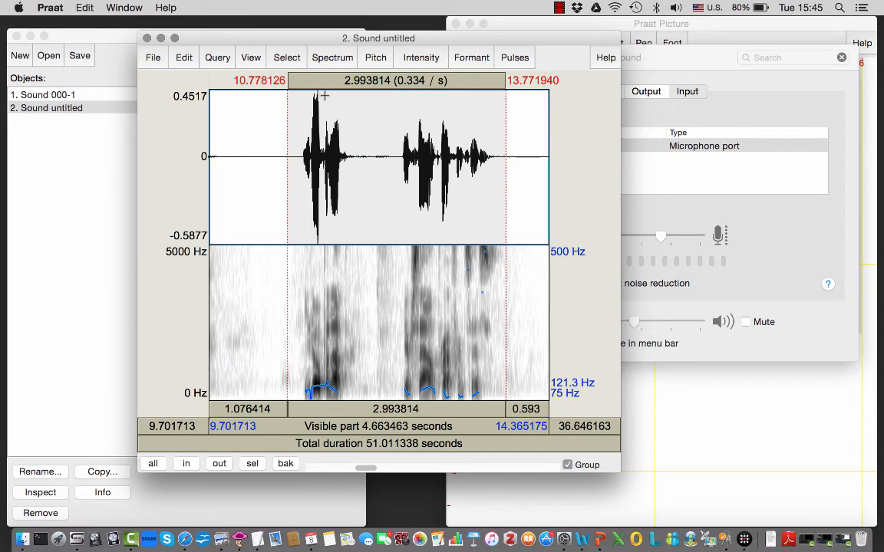
{"action": "left_click", "coordinate": [253, 58]}
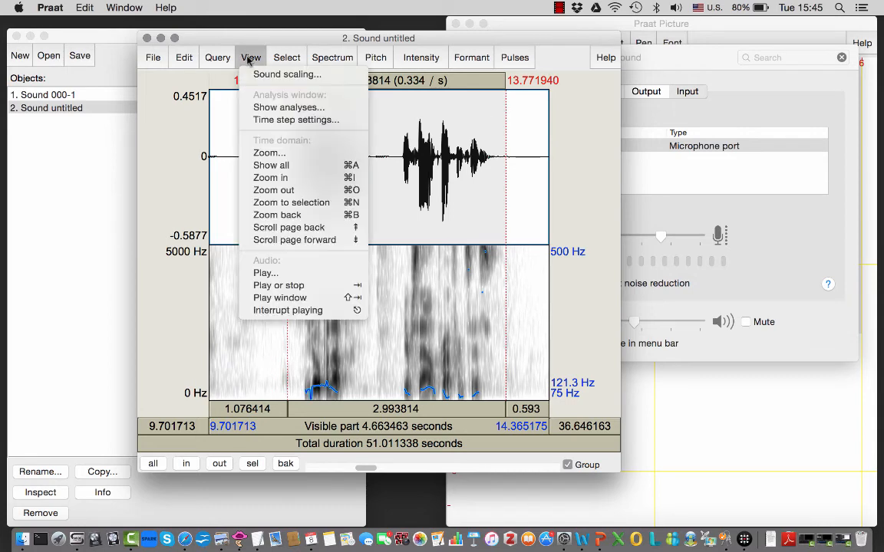
{"action": "left_click", "coordinate": [284, 203]}
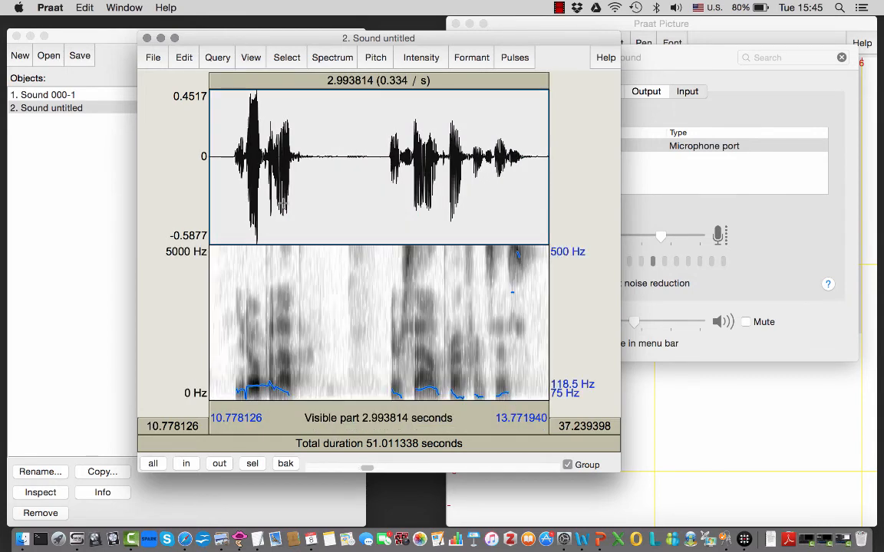
{"action": "key", "text": "Tab"}
- Extract the selected sound to the object list with time starting from 0, and close the sound editor
{"action": "left_click", "coordinate": [154, 59]}
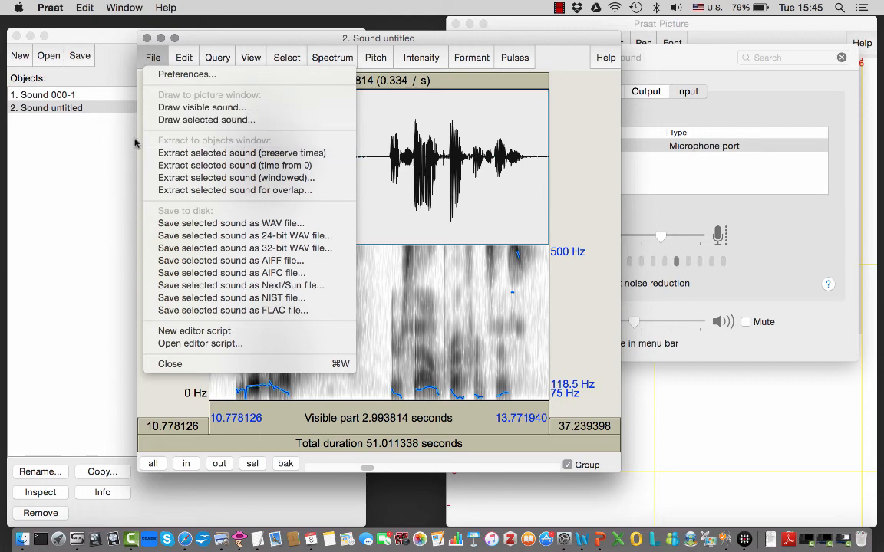
{"action": "left_click", "coordinate": [187, 166]}
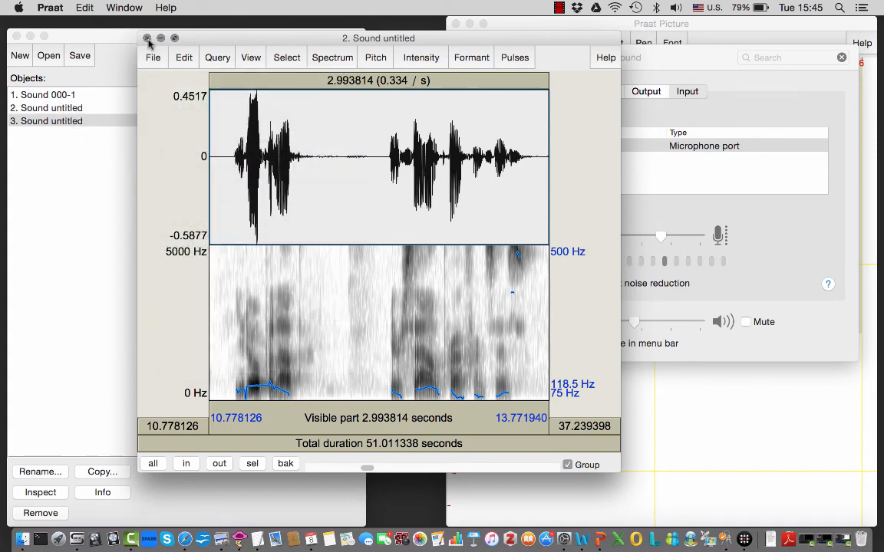
{"action": "left_click", "coordinate": [146, 38]}
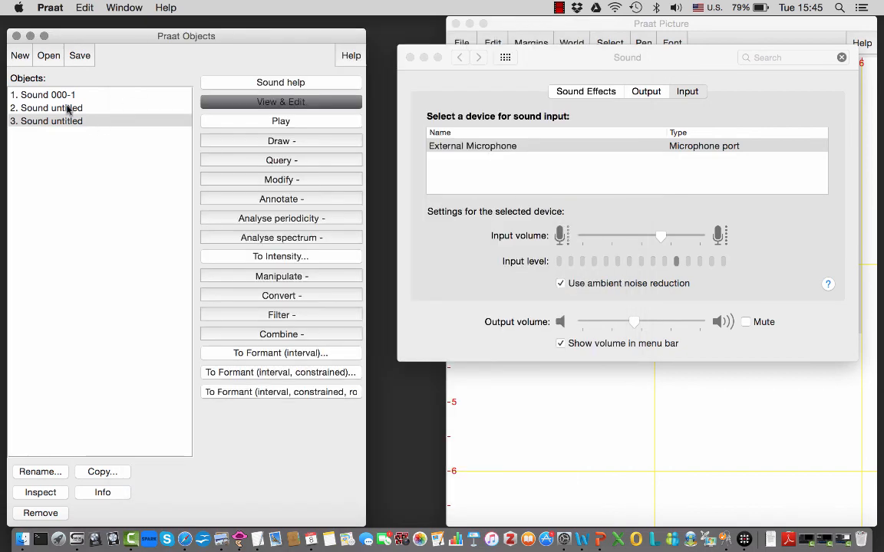
- View the original untitled recording and the extracted sound one after the other, closing each editor window
{"action": "left_click", "coordinate": [68, 109]}
{"action": "left_click", "coordinate": [222, 103]}
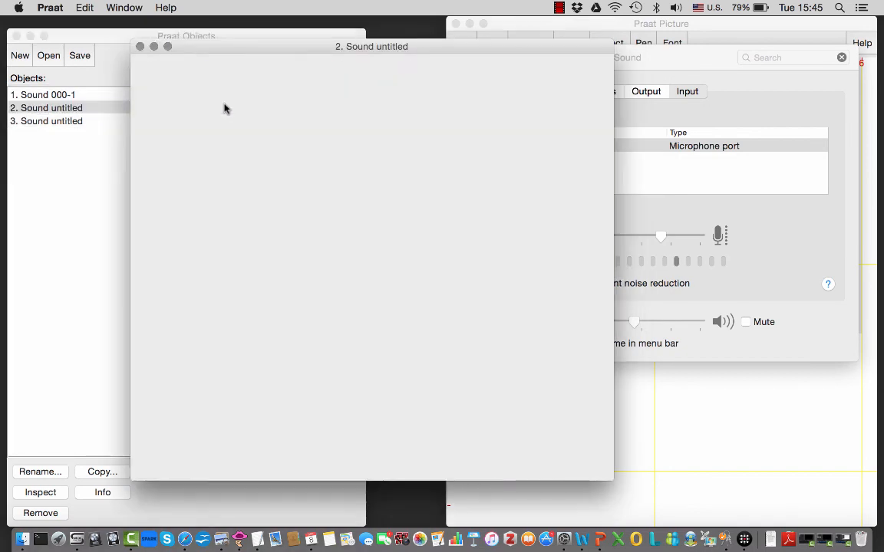
{"action": "left_click", "coordinate": [140, 47]}
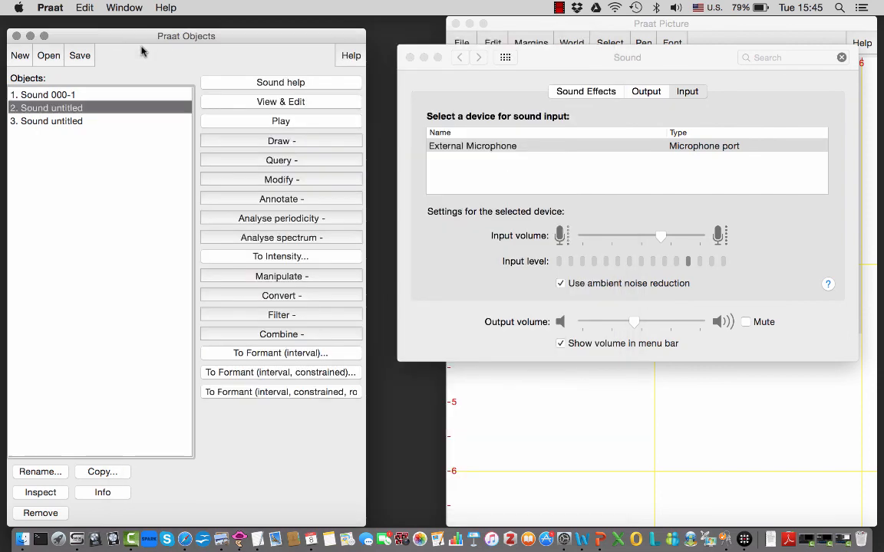
{"action": "left_click", "coordinate": [57, 123]}
{"action": "left_click", "coordinate": [217, 100]}
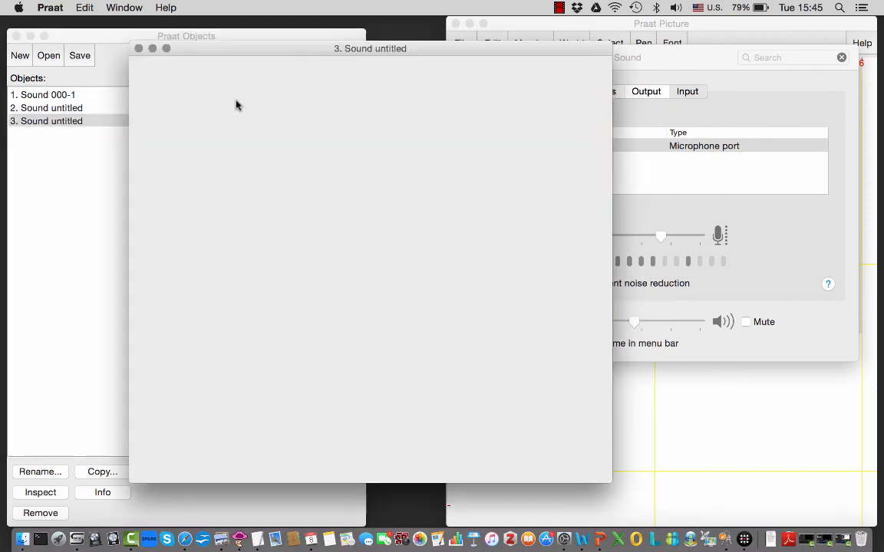
{"action": "left_click", "coordinate": [139, 49]}
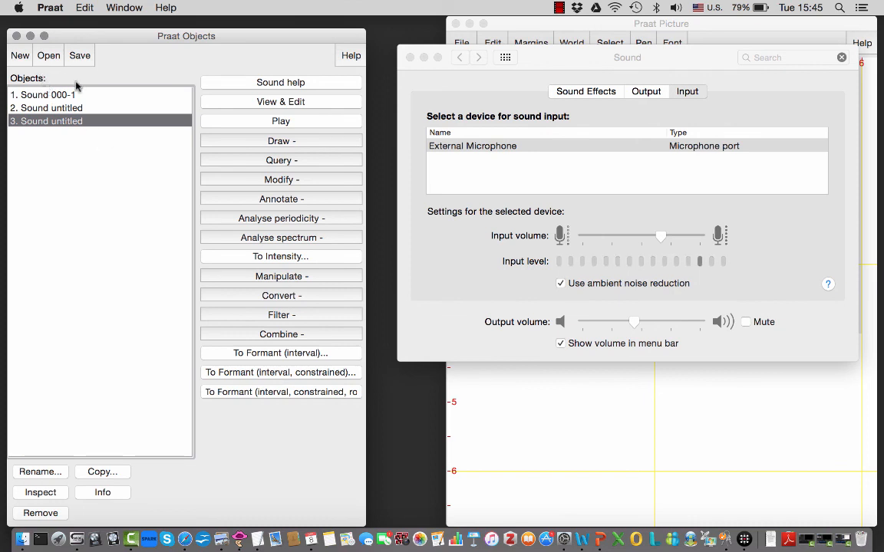
- Review the file formats available for saving the extracted sound, and select the original untitled recording in the object list
{"action": "left_click", "coordinate": [80, 57]}
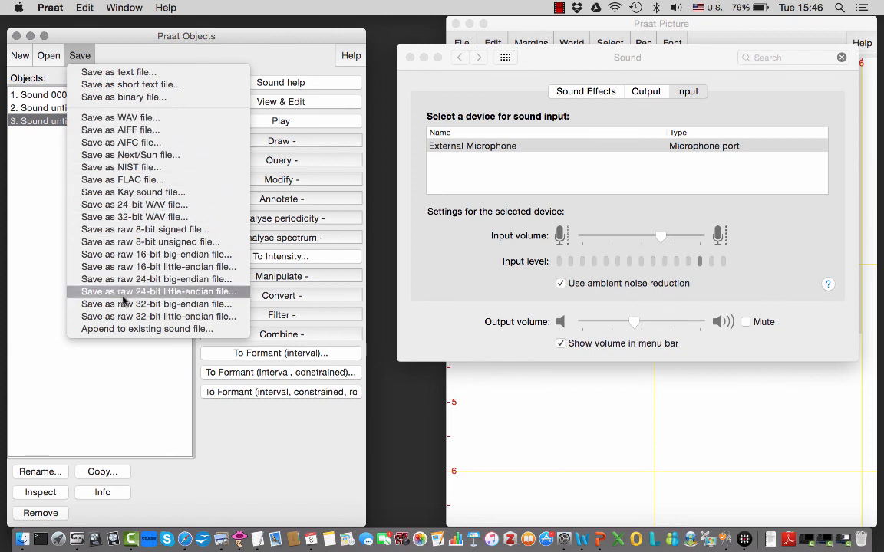
{"action": "left_click", "coordinate": [122, 59]}
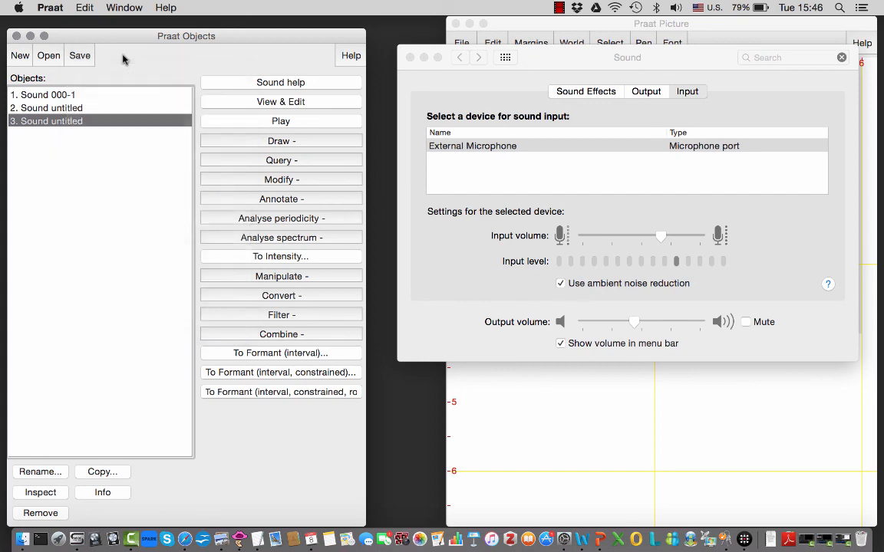
{"action": "double_click", "coordinate": [69, 127]}
{"action": "left_click", "coordinate": [71, 112]}
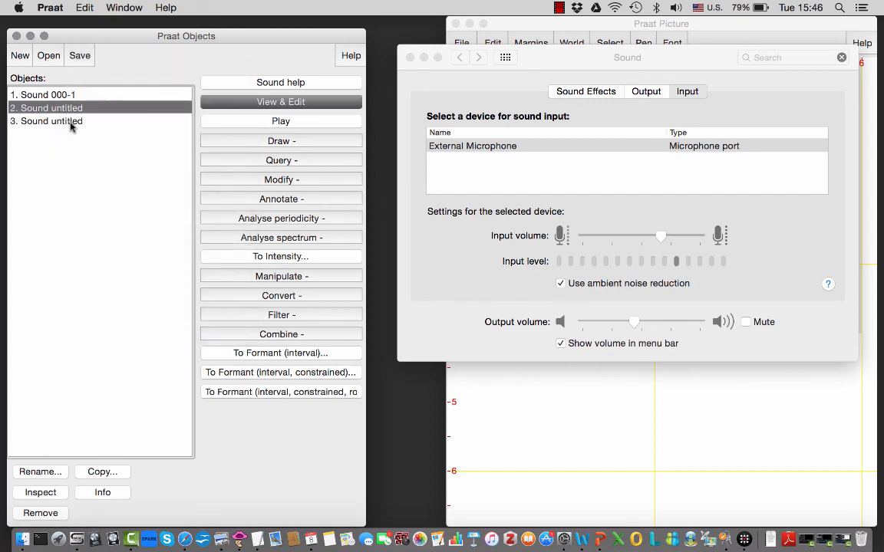